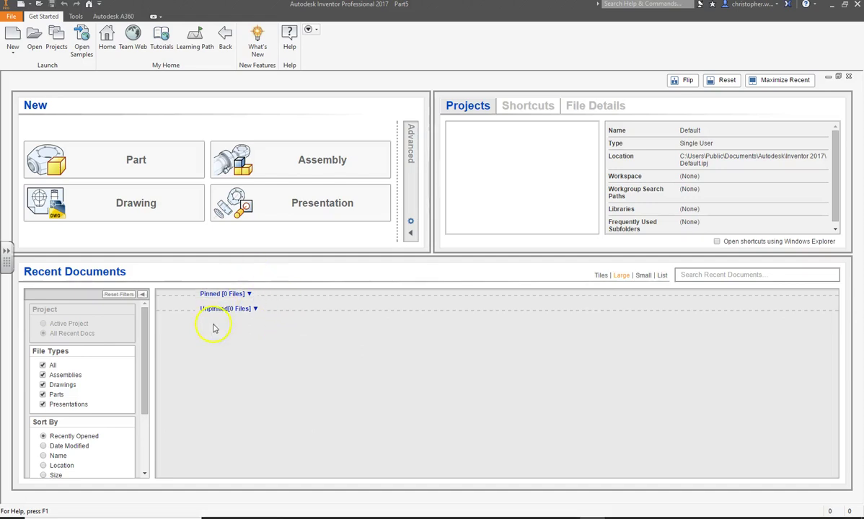
Step: Create a new part and start a 2D sketch on the front (XY) plane
click(137, 168)
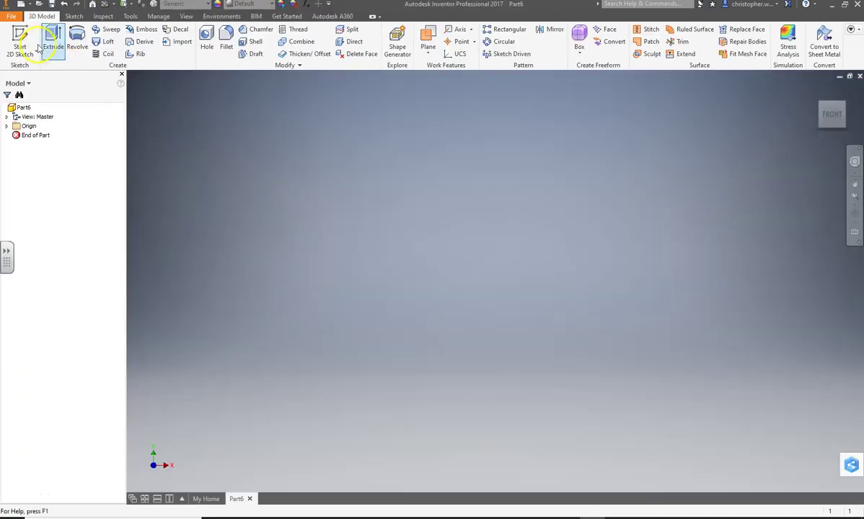
click(19, 35)
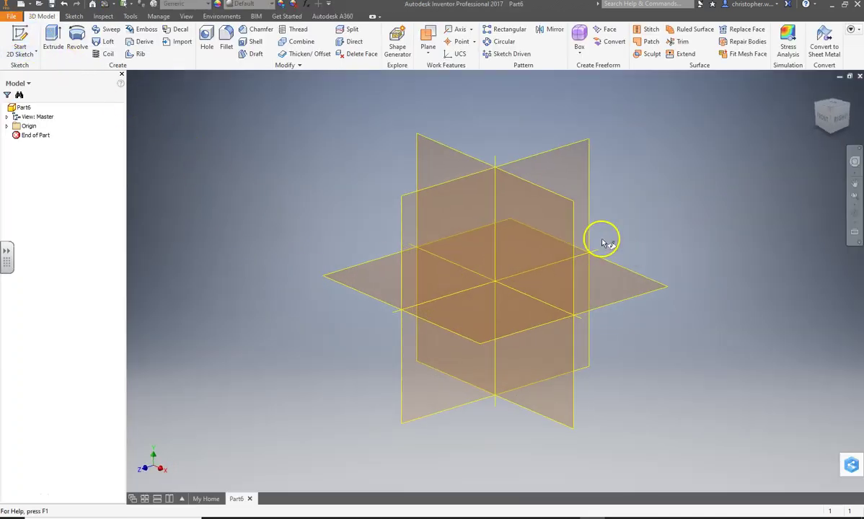
click(545, 221)
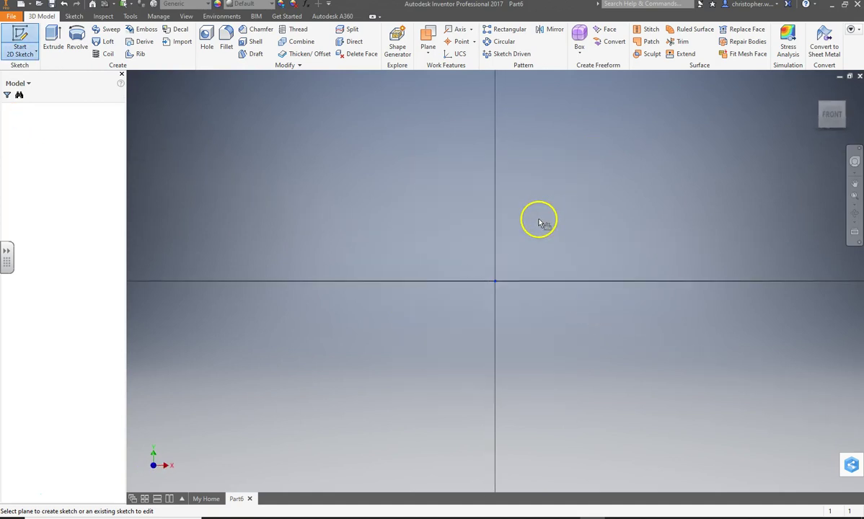
Step: Sketch a circle centred on the origin
scroll(328, 214, down, 3)
click(77, 53)
click(81, 68)
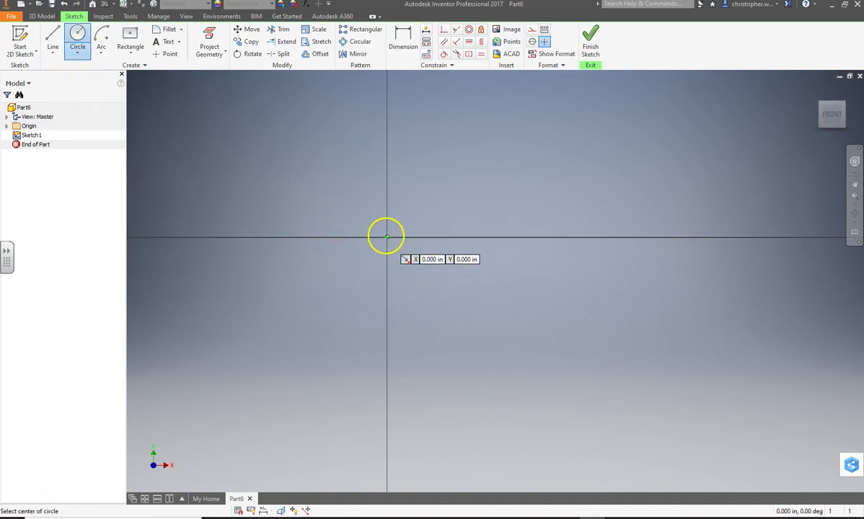
click(387, 238)
click(353, 189)
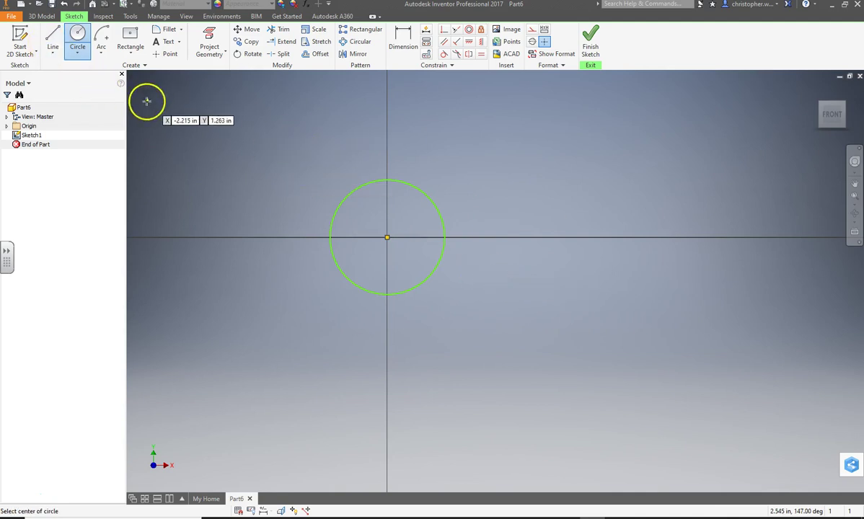
Step: Sketch a three-point center rectangle about 2.9 in wide and 1.27 in high, centred on the vertical axis about 2.96 in above the origin
middle_drag(246, 104, 247, 222)
scroll(252, 181, down, 5)
scroll(251, 173, up, 4)
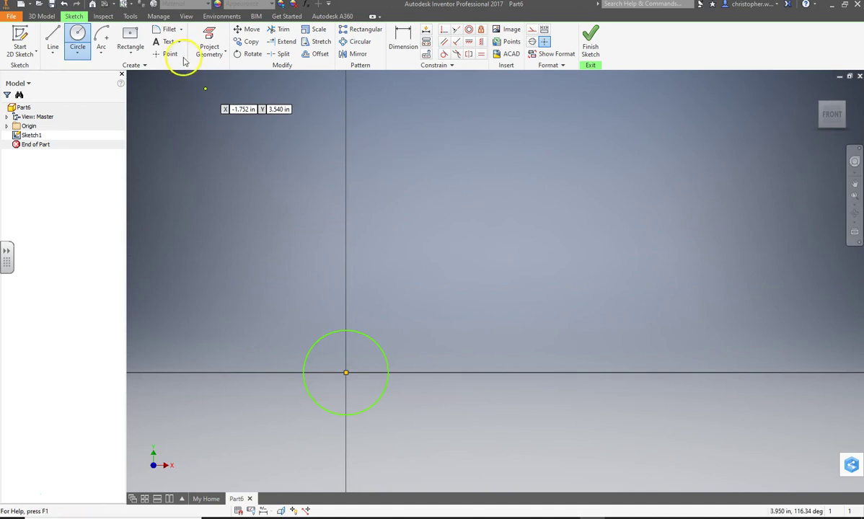
click(132, 56)
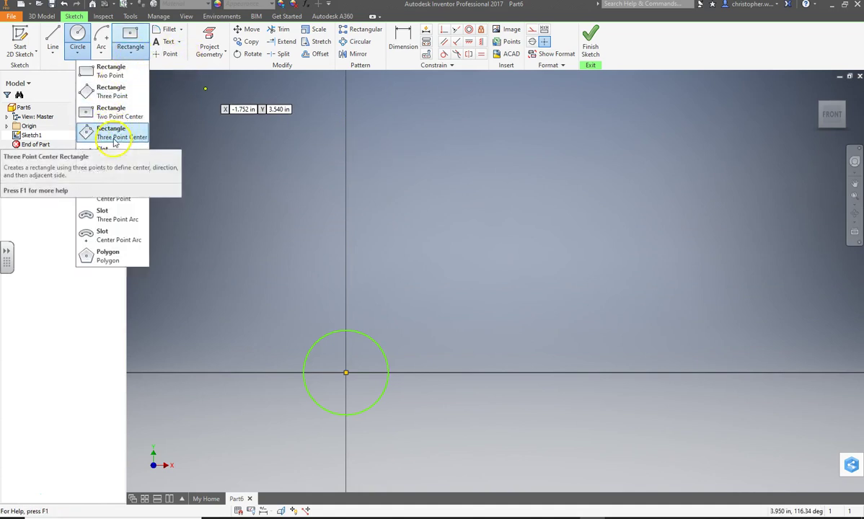
click(288, 156)
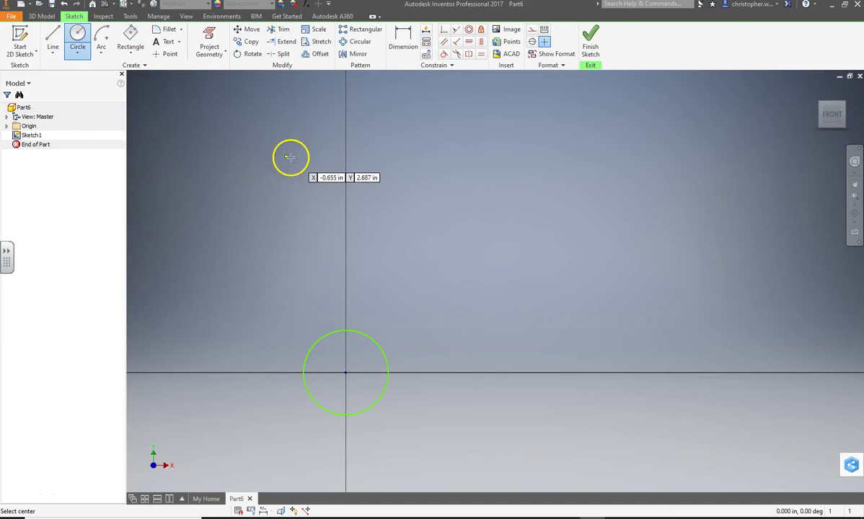
click(346, 135)
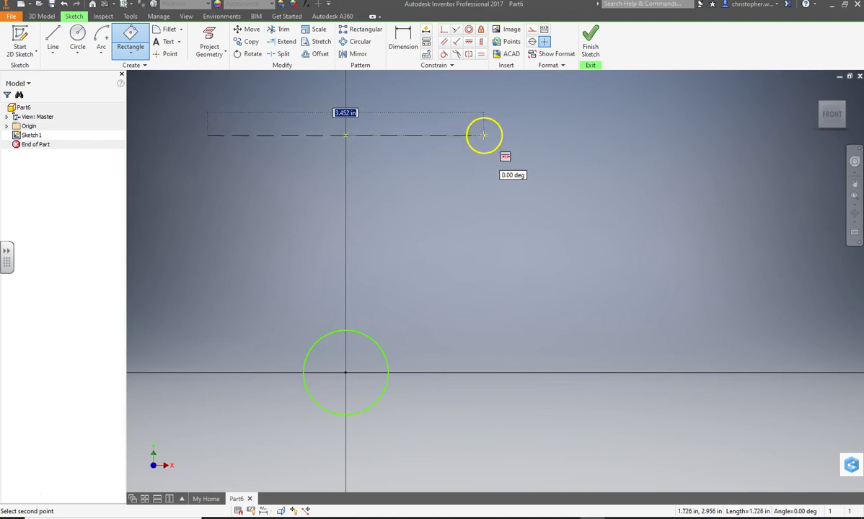
click(462, 135)
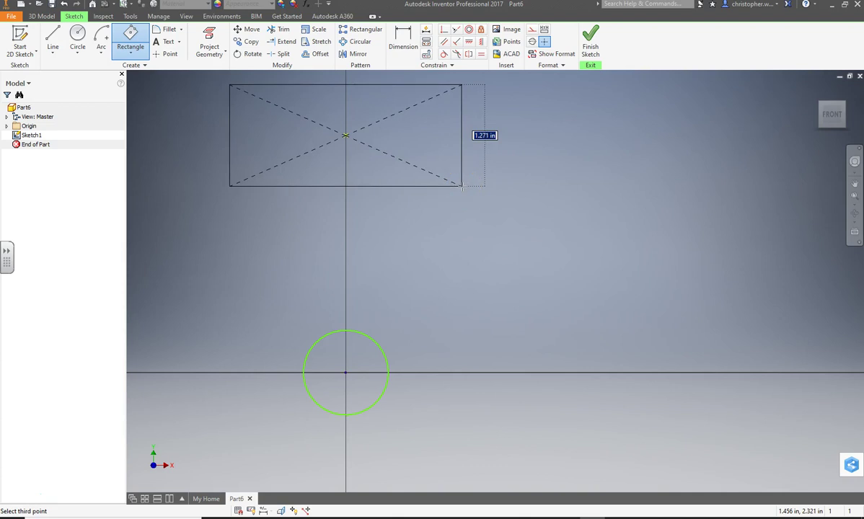
click(462, 186)
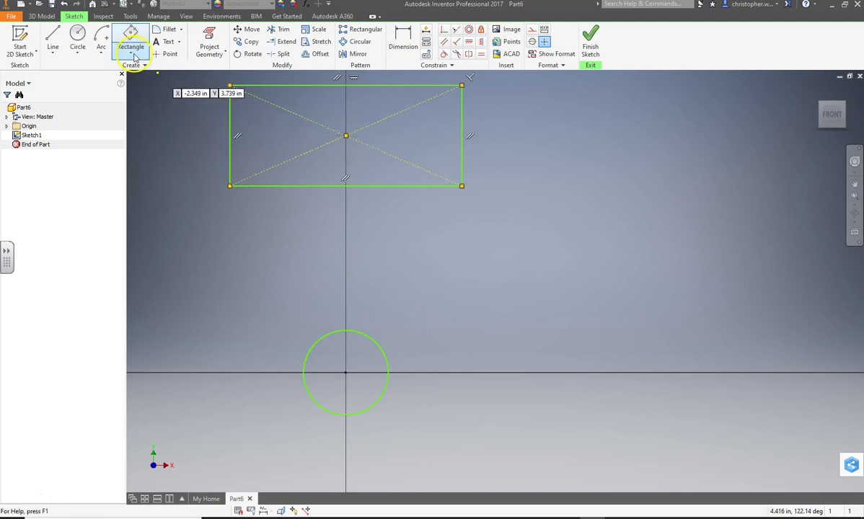
click(134, 57)
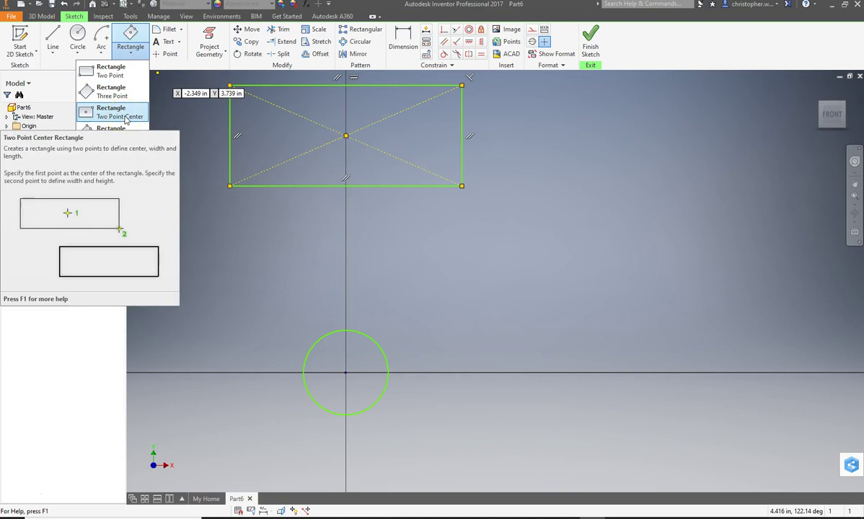
click(125, 119)
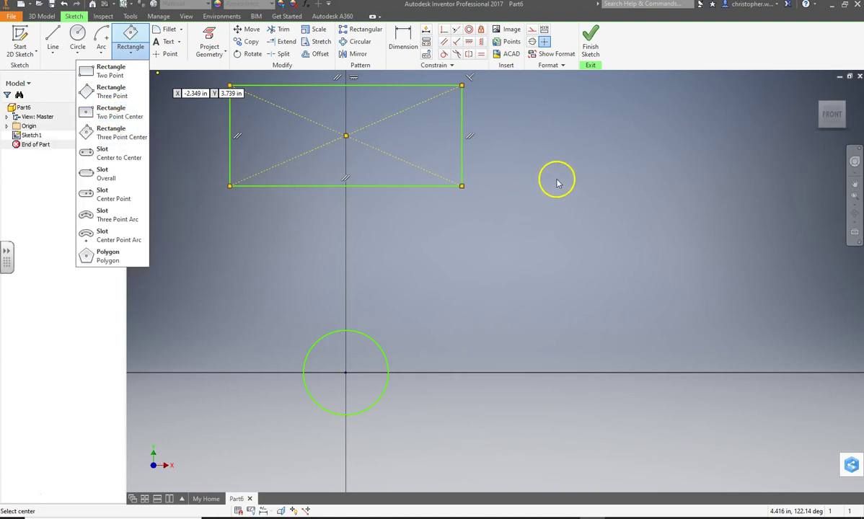
mouse_move(609, 287)
middle_down()
mouse_move(557, 253)
mouse_move(529, 208)
middle_up()
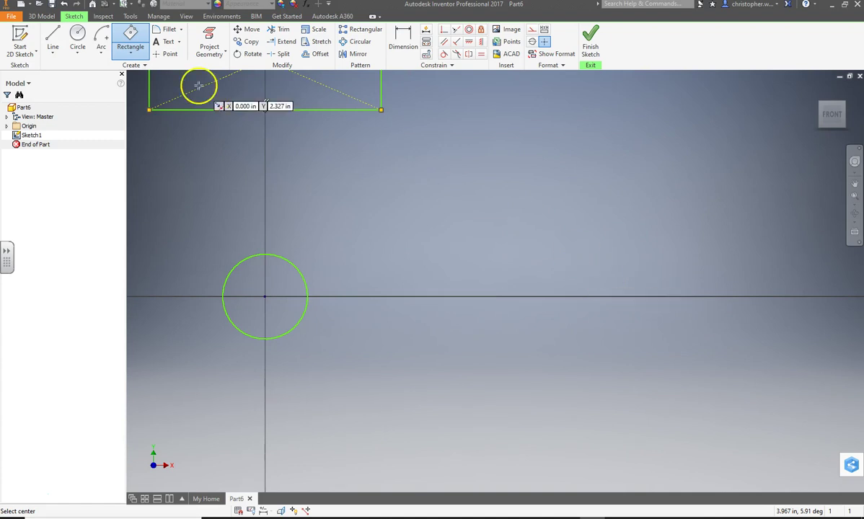
Step: Sketch an 8-sided polygon centred on the horizontal axis, on the positive X side of the circle, with a vertex at about 3.28, 0.81 in
click(134, 55)
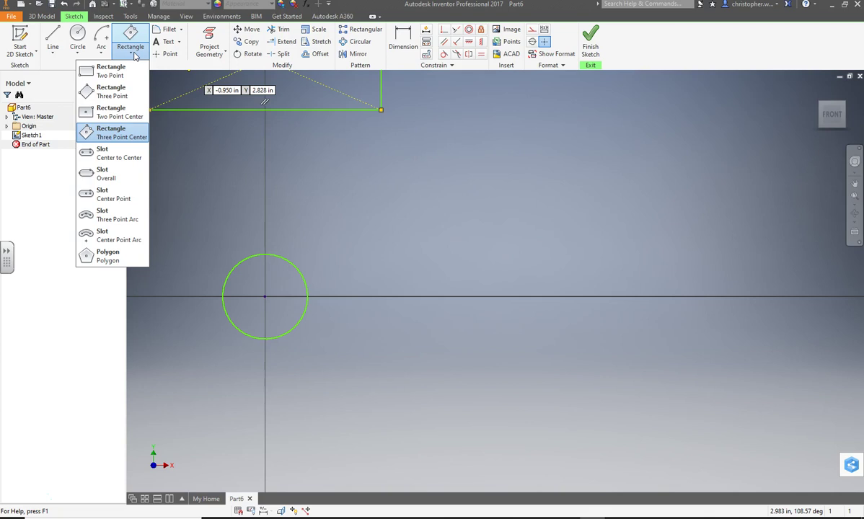
click(106, 254)
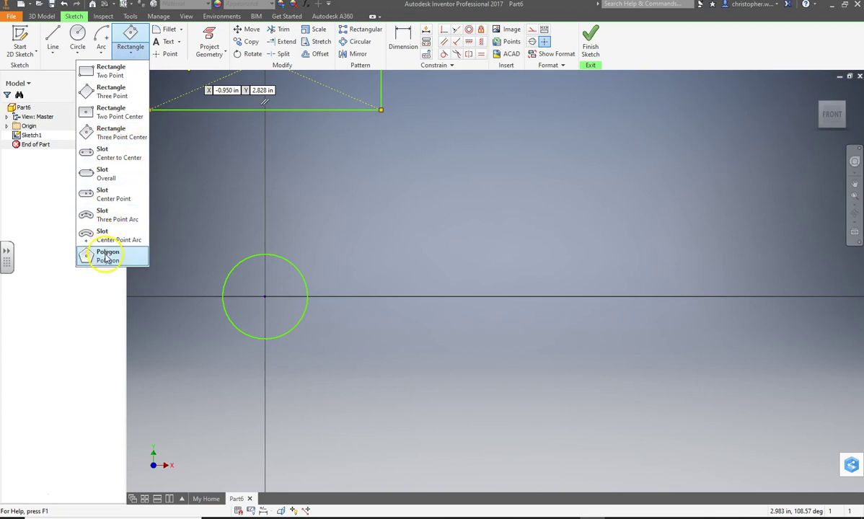
click(106, 254)
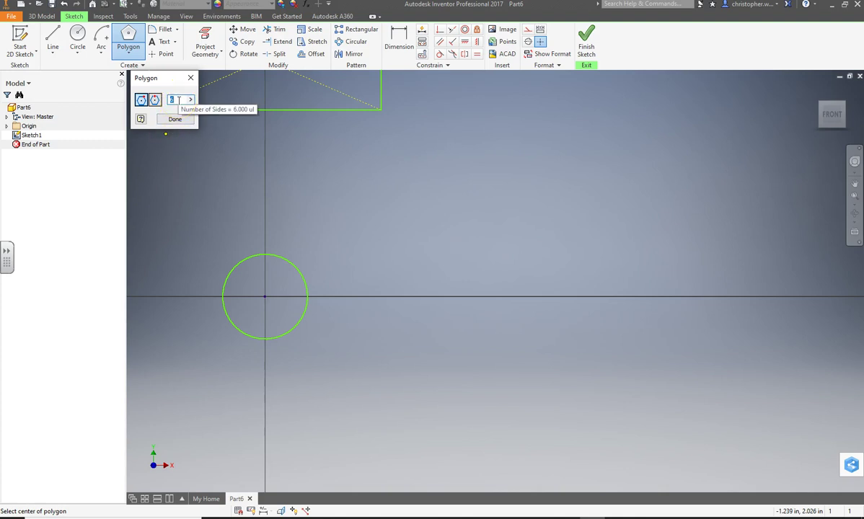
click(178, 100)
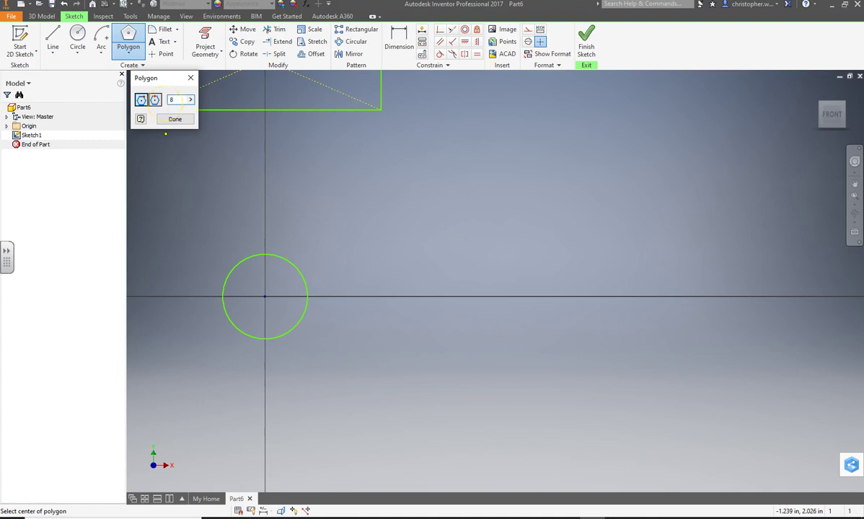
click(555, 295)
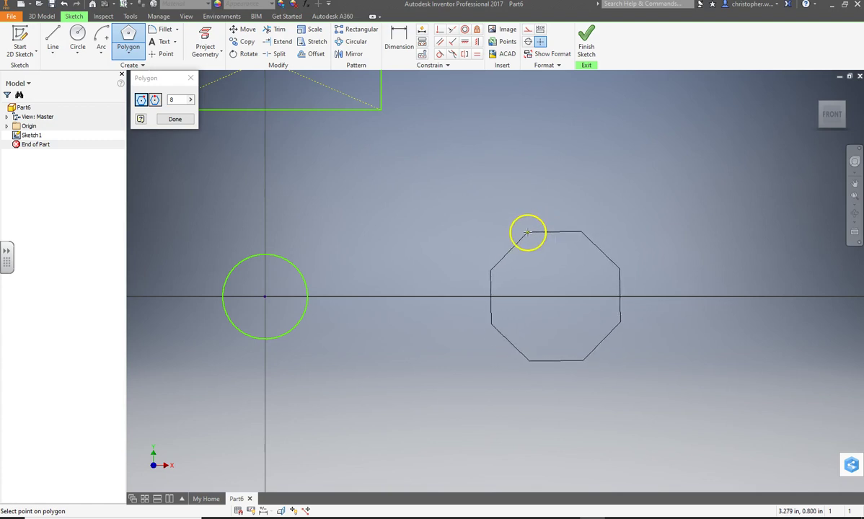
click(528, 232)
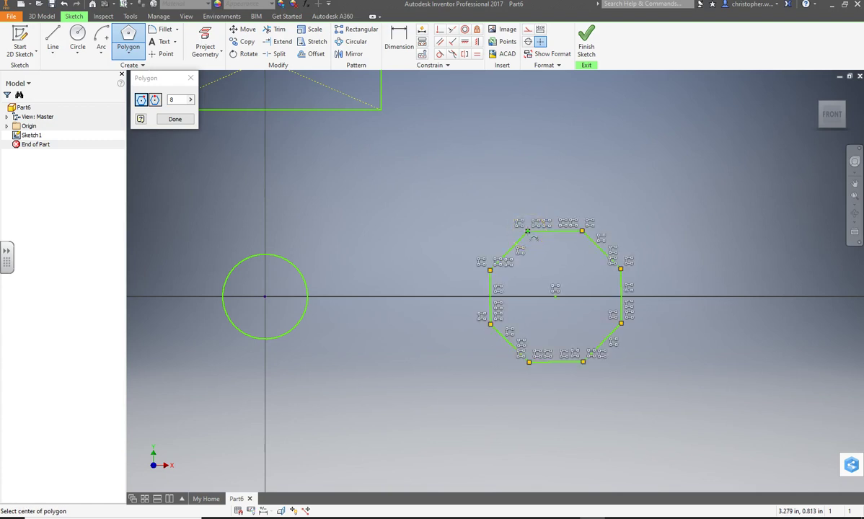
click(170, 119)
scroll(462, 260, up, 3)
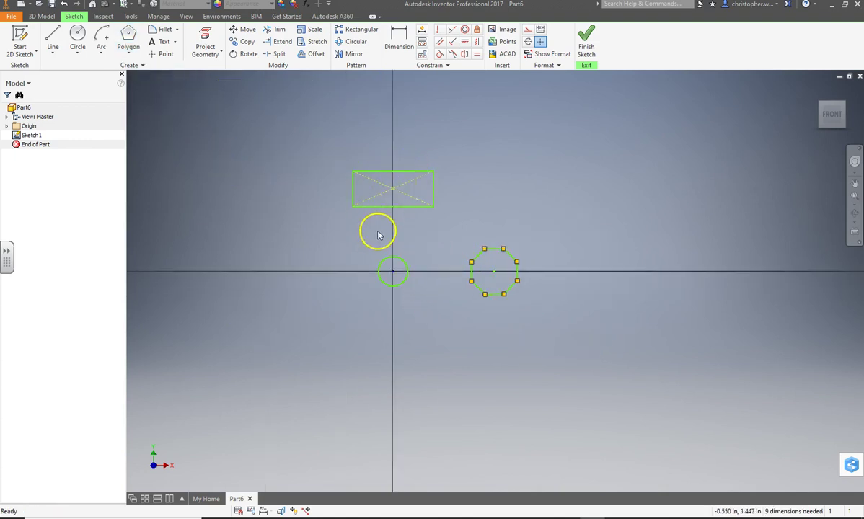
scroll(380, 234, down, 3)
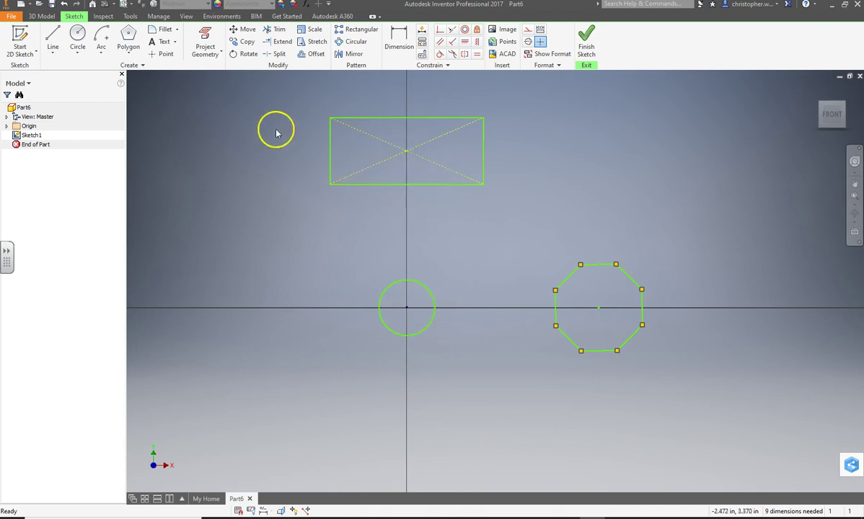
click(405, 40)
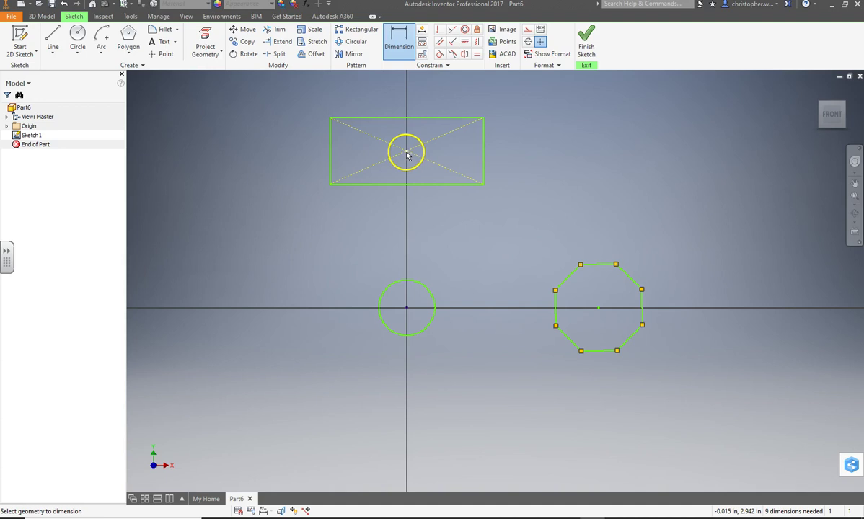
click(406, 151)
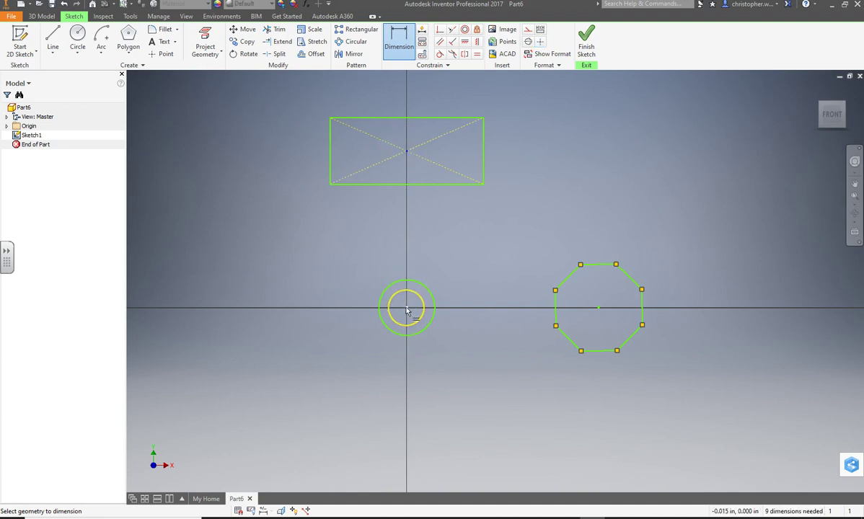
scroll(407, 310, down, 3)
click(407, 310)
scroll(470, 242, up, 2)
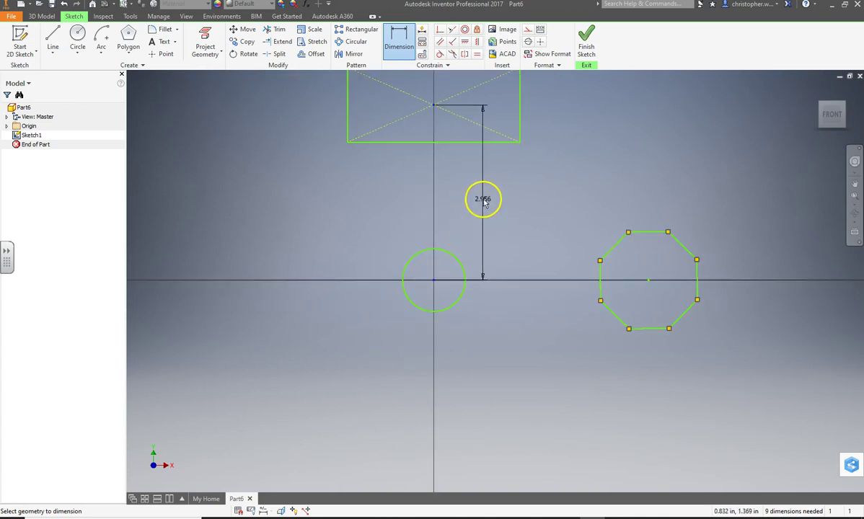
drag(486, 200, 504, 204)
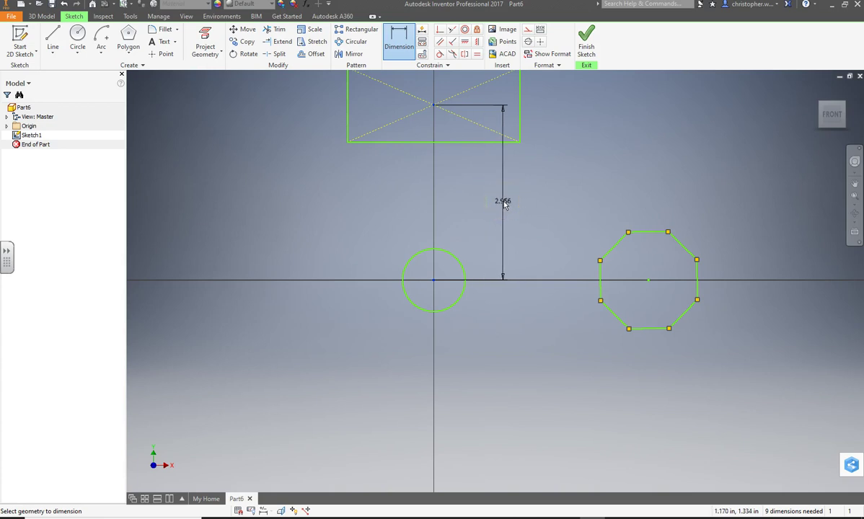
key(Escape)
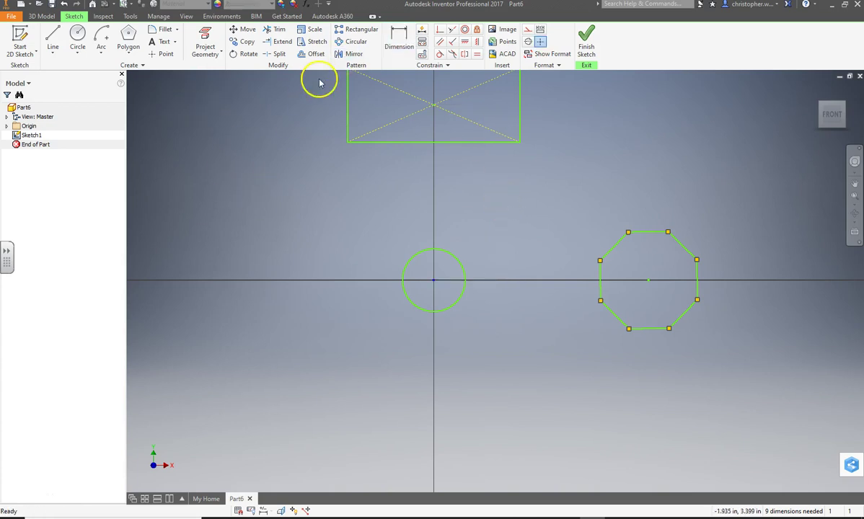
click(397, 34)
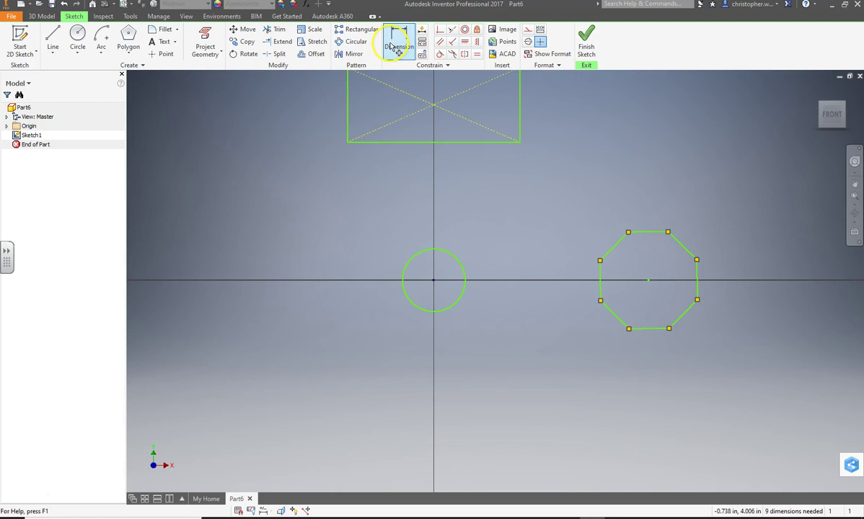
click(433, 107)
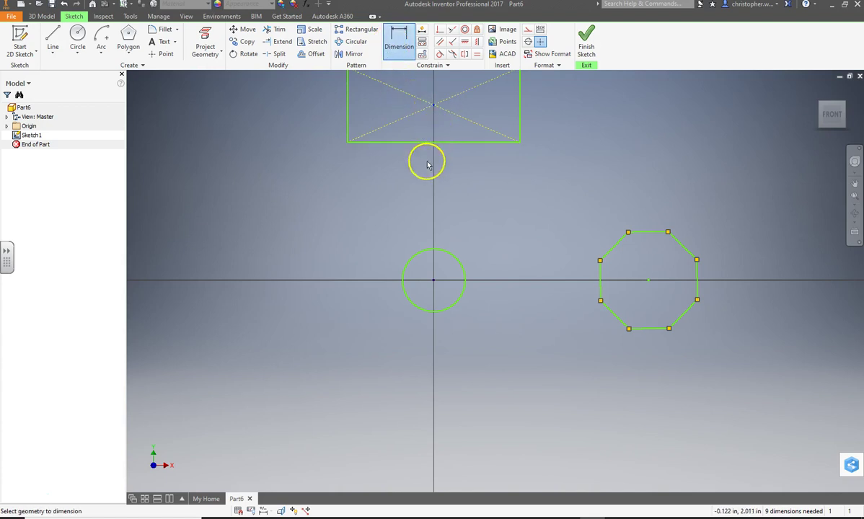
click(438, 254)
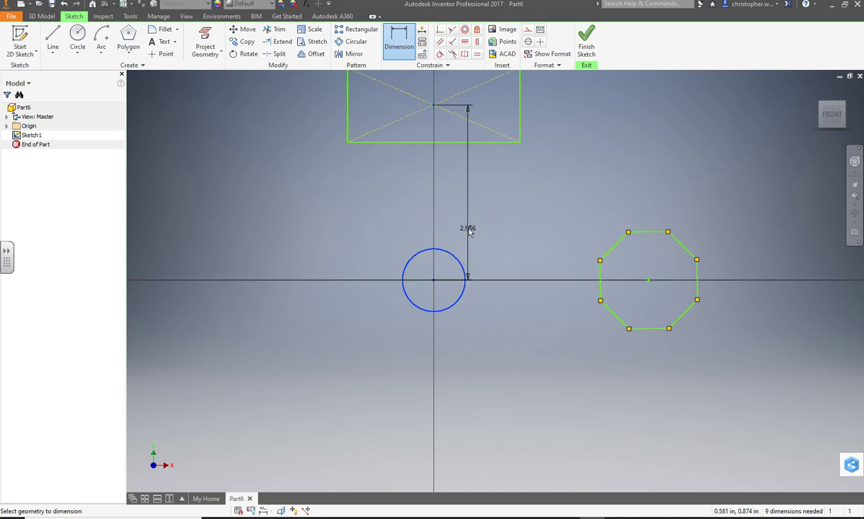
drag(484, 228, 494, 226)
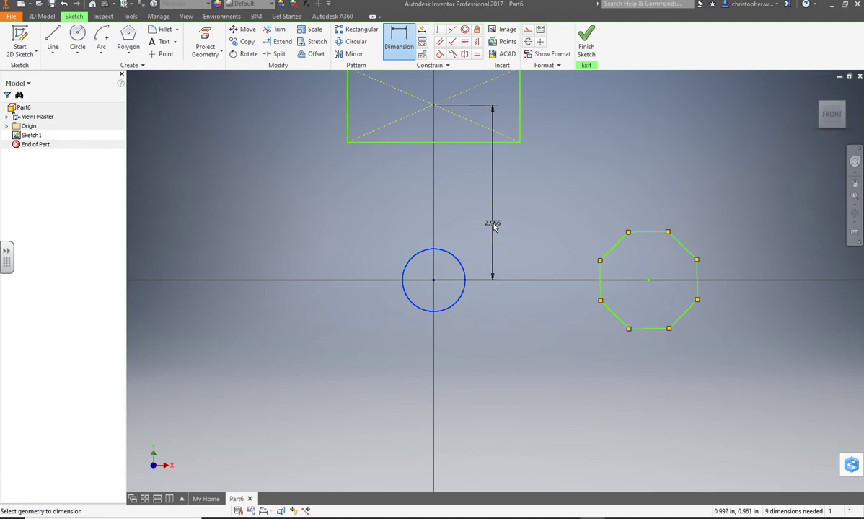
key(Escape)
click(449, 200)
Step: Dimension the vertical distance between the rectangle's centre and the circle's centre and set it to 10 in
click(387, 41)
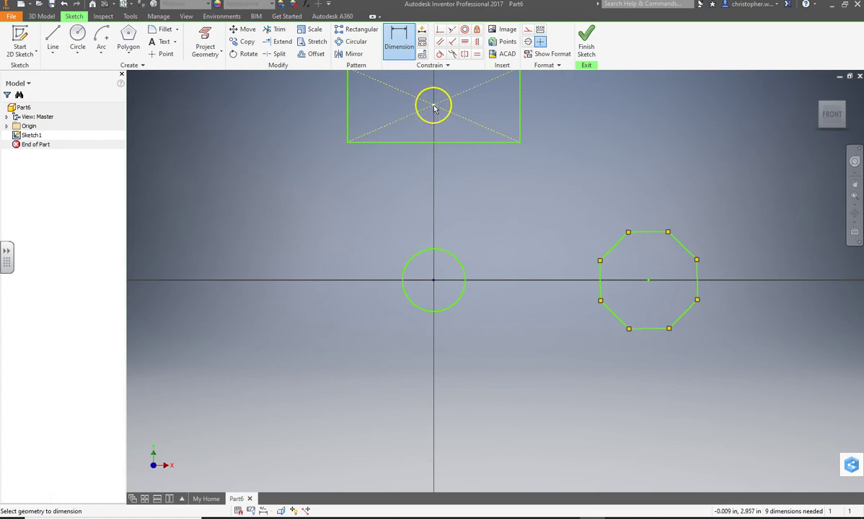
click(450, 123)
click(434, 283)
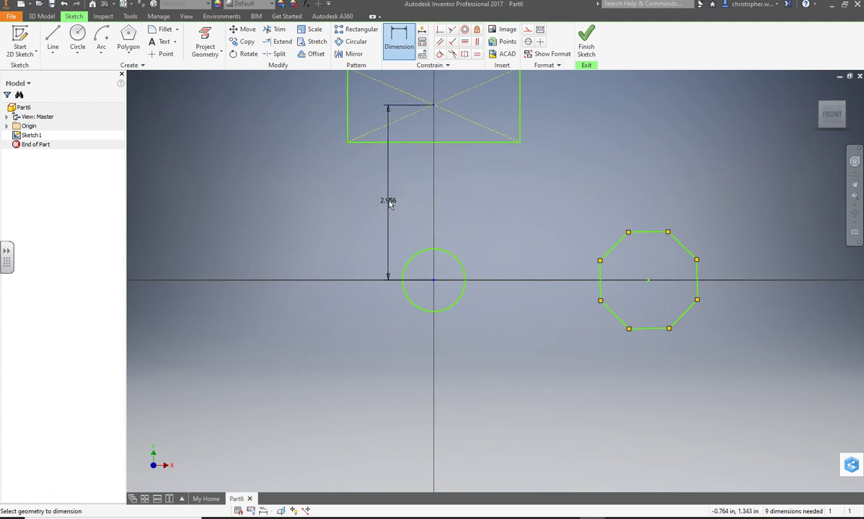
click(389, 204)
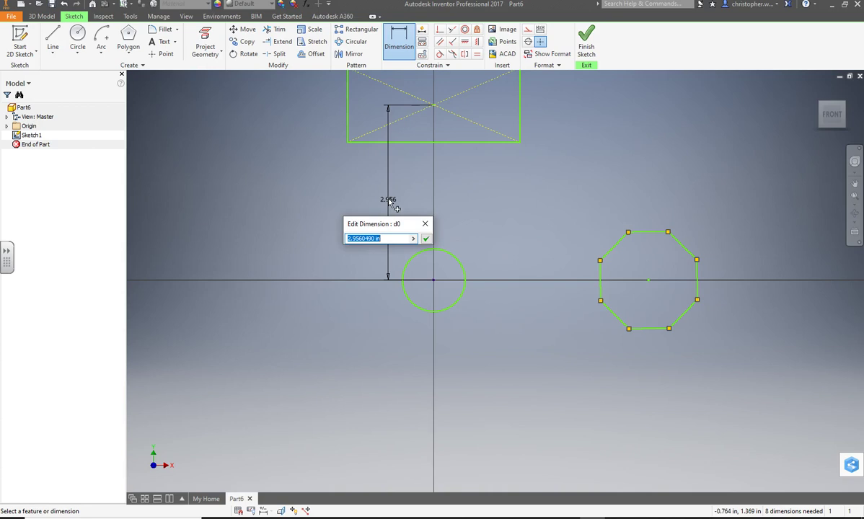
text(10)
key(Return)
scroll(388, 203, up, 5)
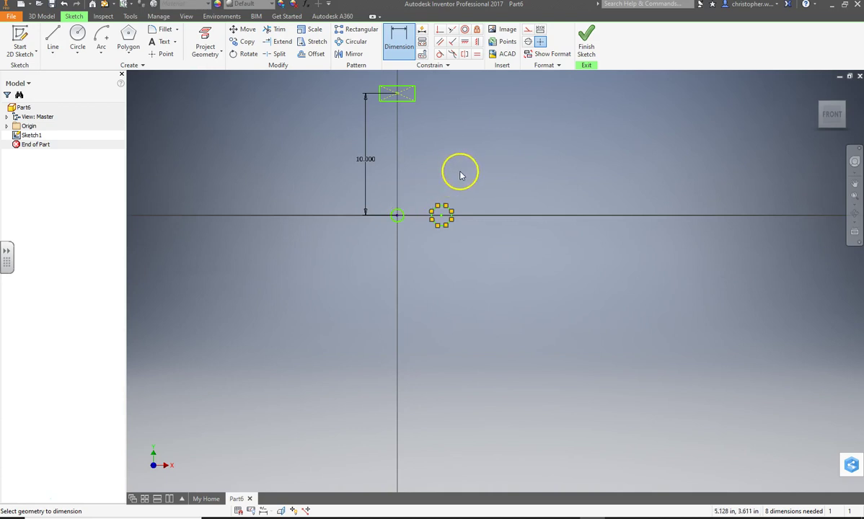
Step: Dimension the horizontal distance between the circle's centre and the octagon's centre and set it to 12 in
scroll(494, 208, down, 3)
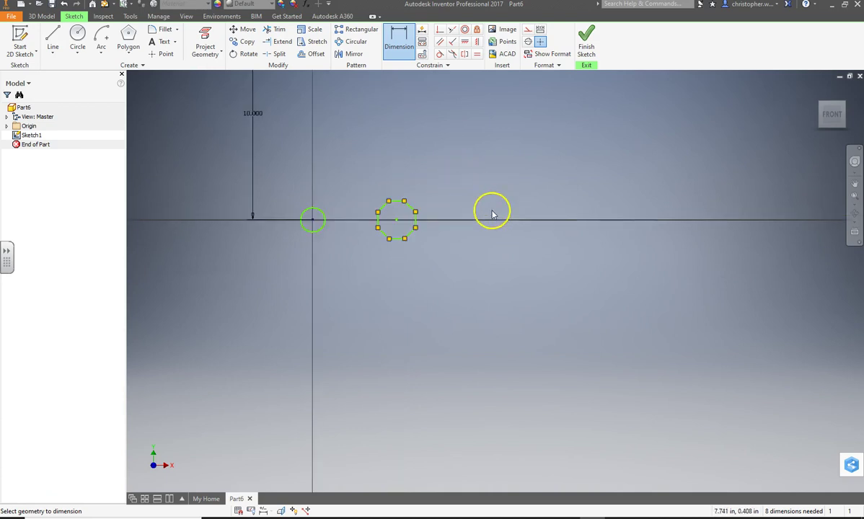
click(312, 222)
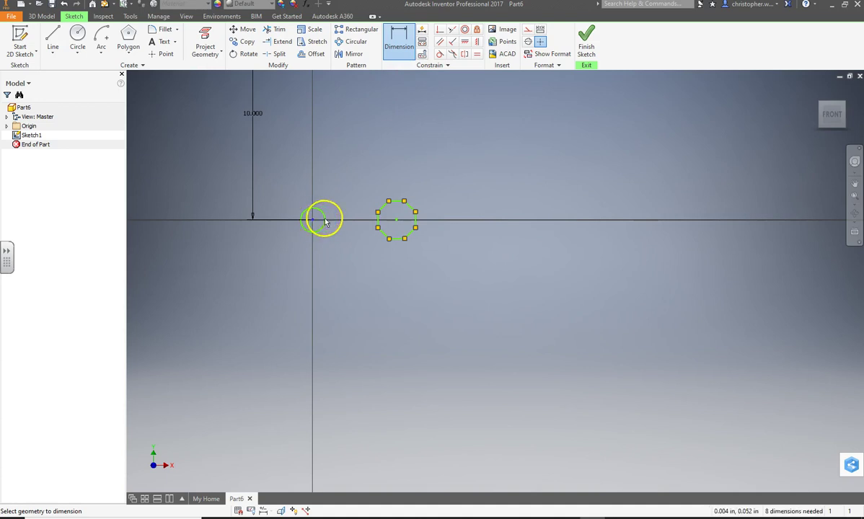
click(397, 224)
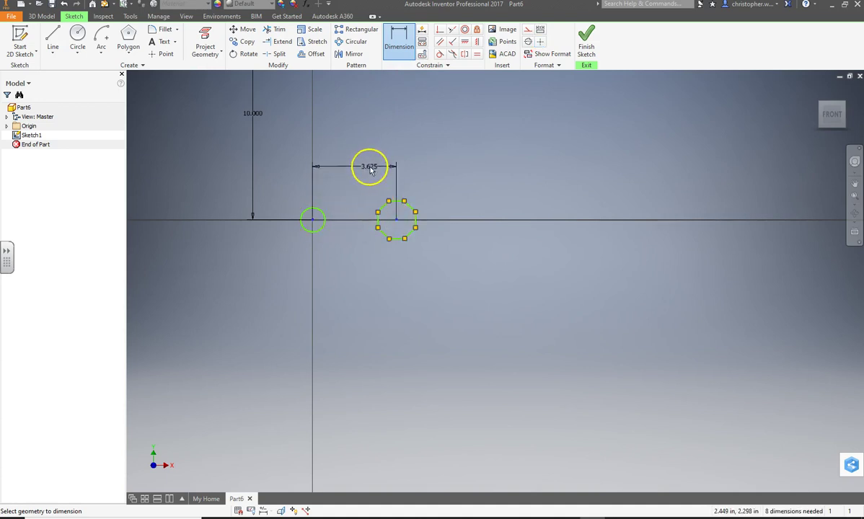
click(369, 167)
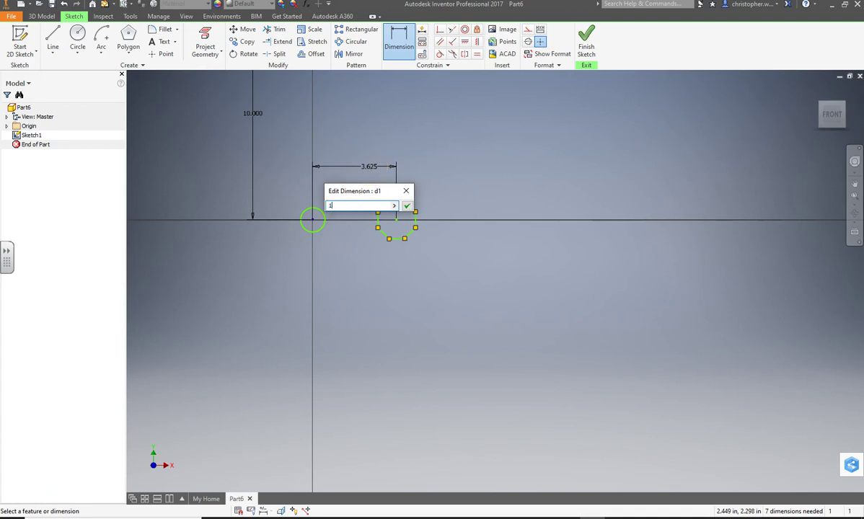
key(Return)
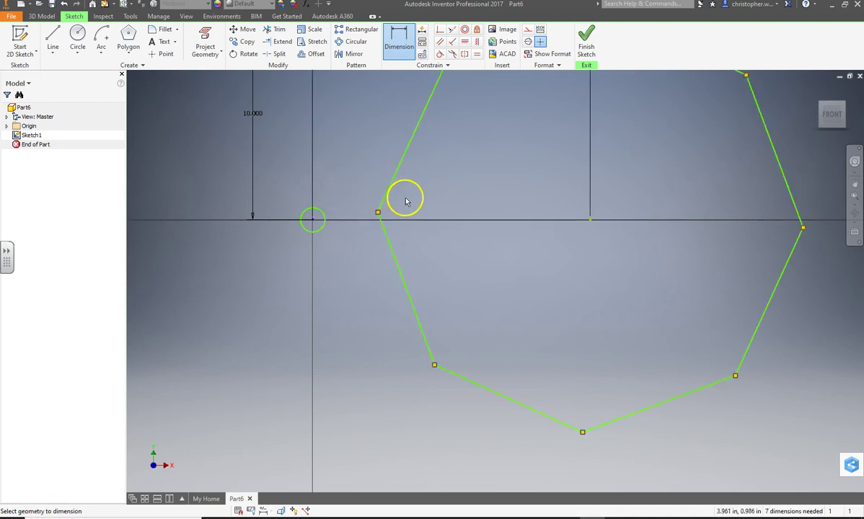
scroll(419, 222, down, 3)
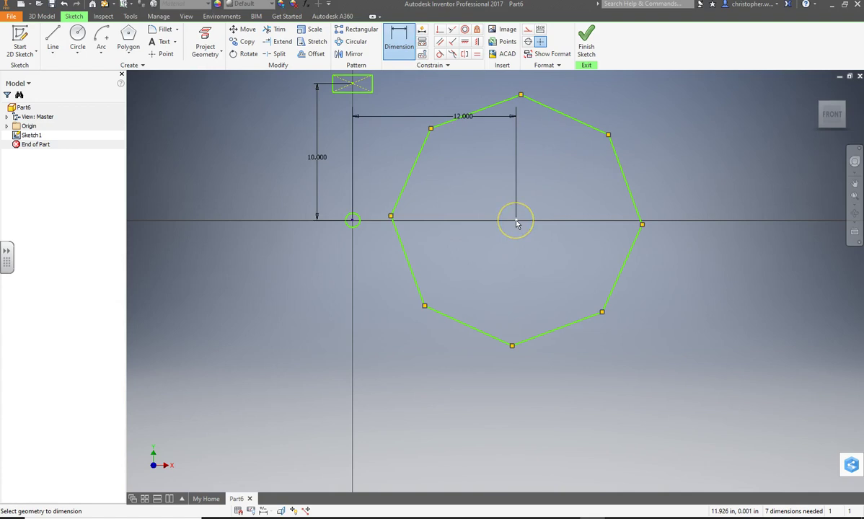
click(608, 135)
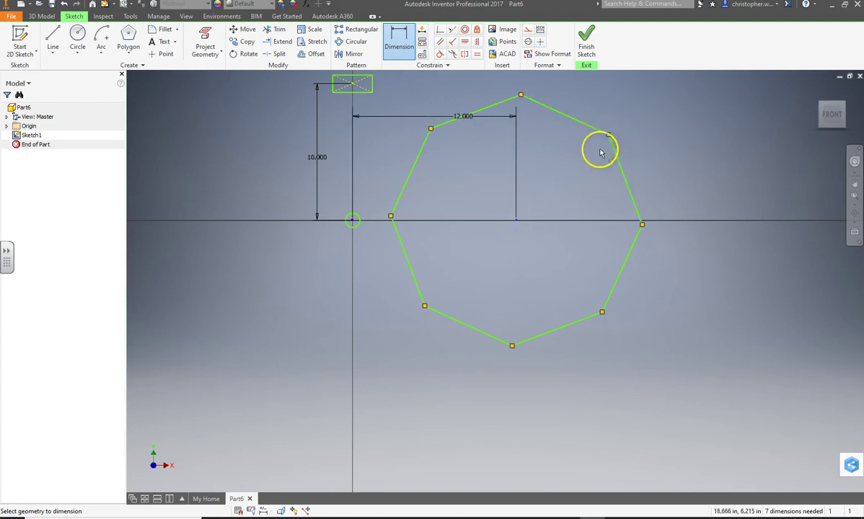
click(516, 221)
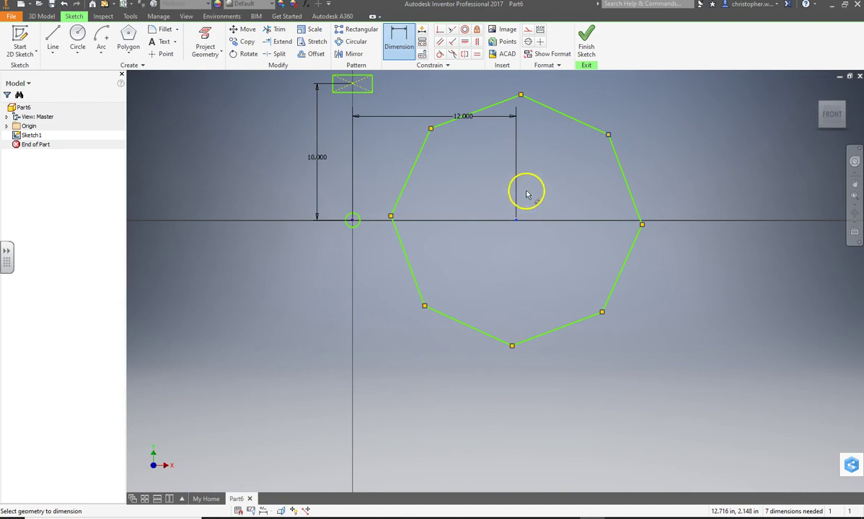
key(Escape)
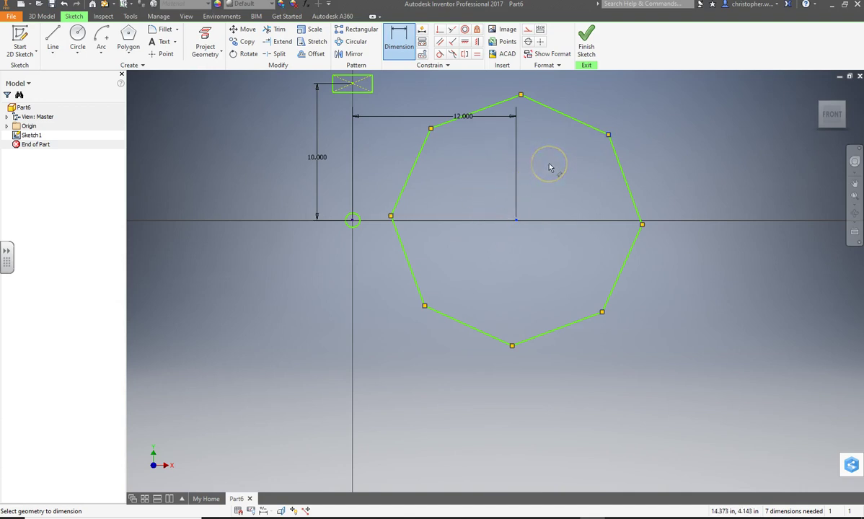
click(521, 143)
click(409, 59)
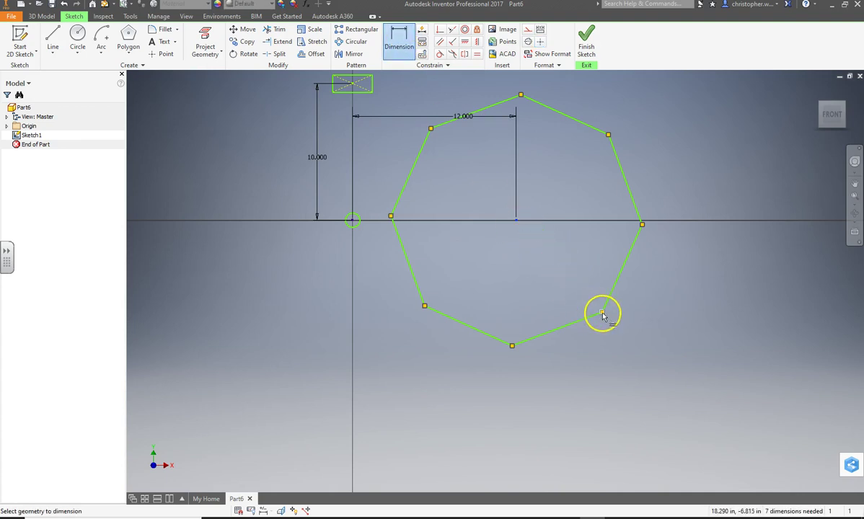
click(517, 220)
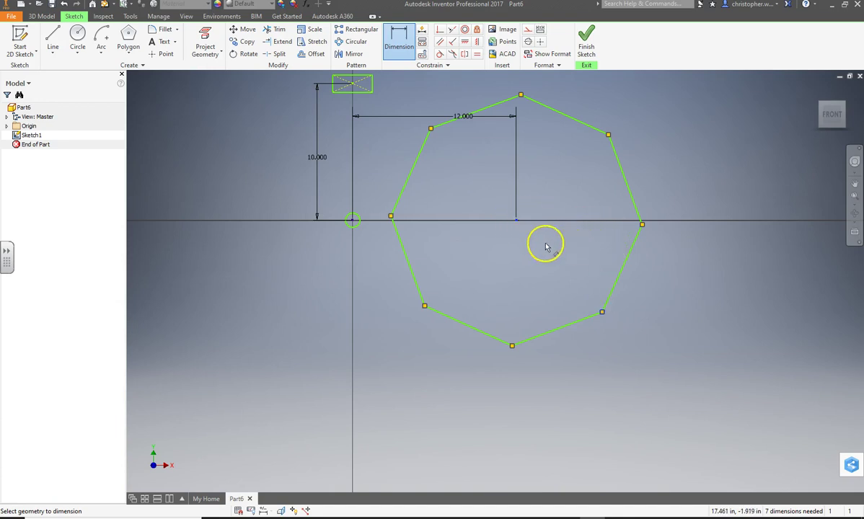
click(370, 78)
key(Escape)
click(520, 96)
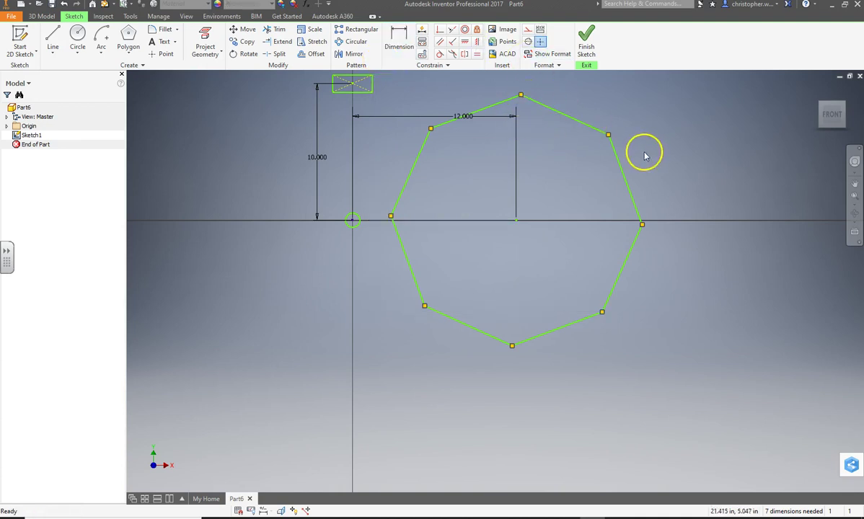
drag(608, 139, 608, 136)
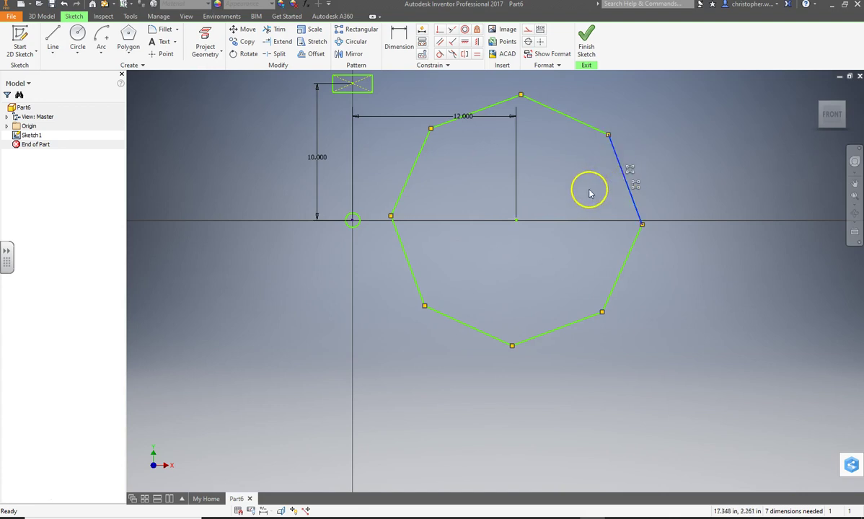
click(549, 195)
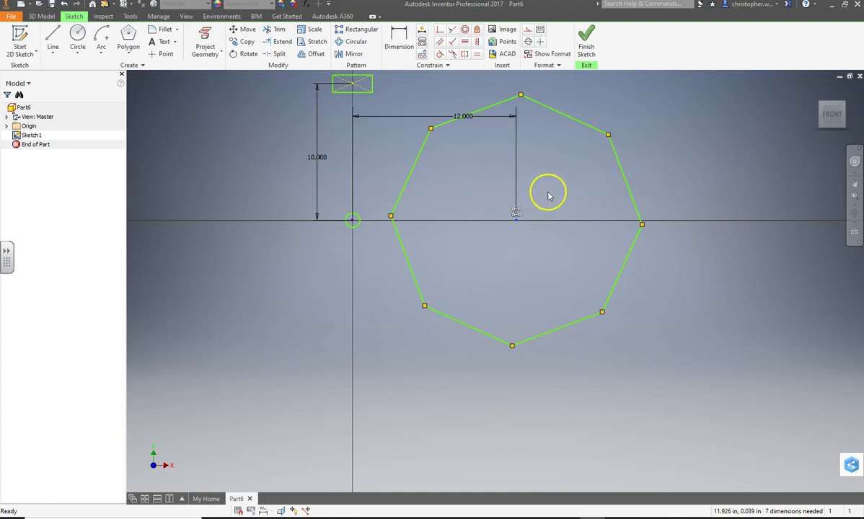
Step: Dimension the perpendicular distance from the octagon's centre to its upper outer side, farthest from the circle, and set it to 3.25 in
click(406, 45)
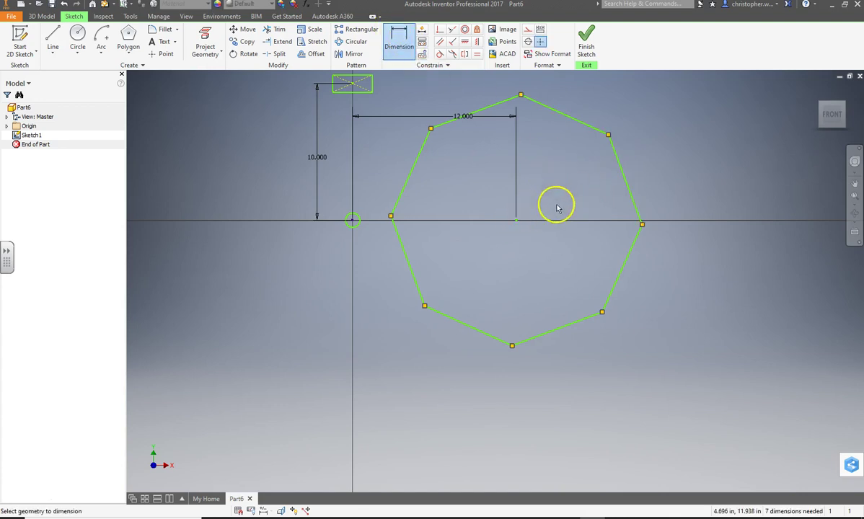
click(515, 220)
click(624, 174)
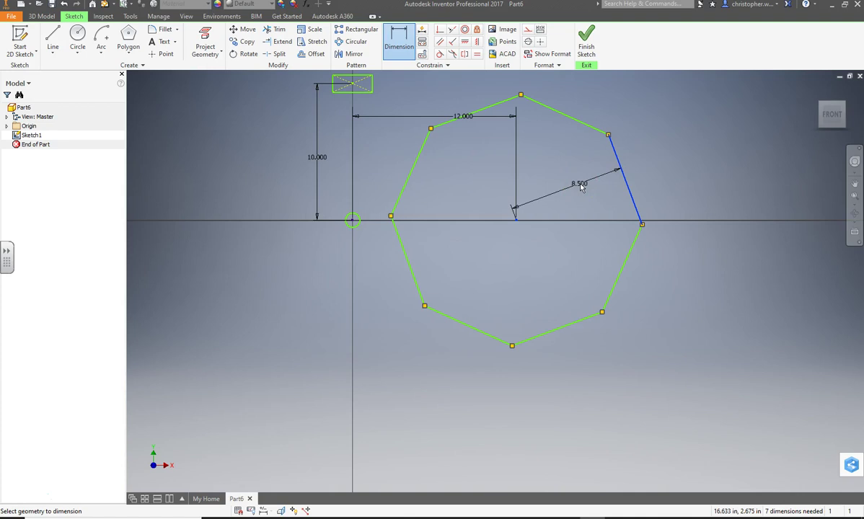
click(581, 187)
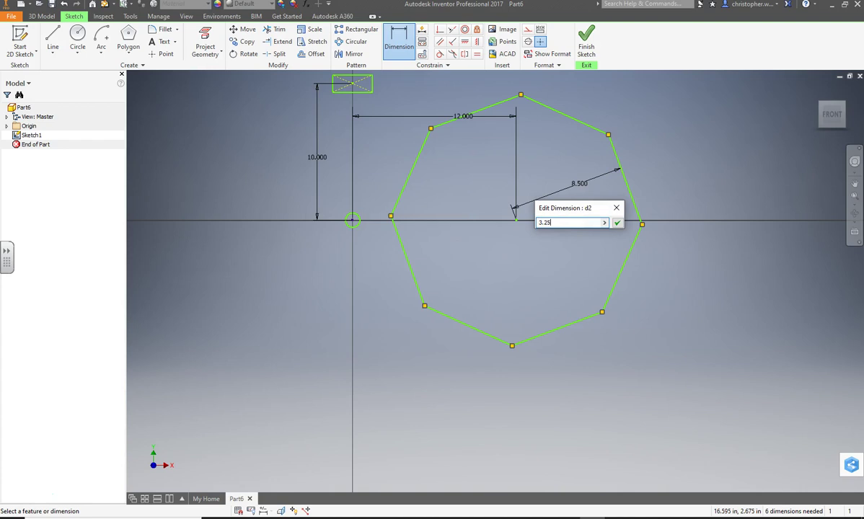
text(3.25)
key(Return)
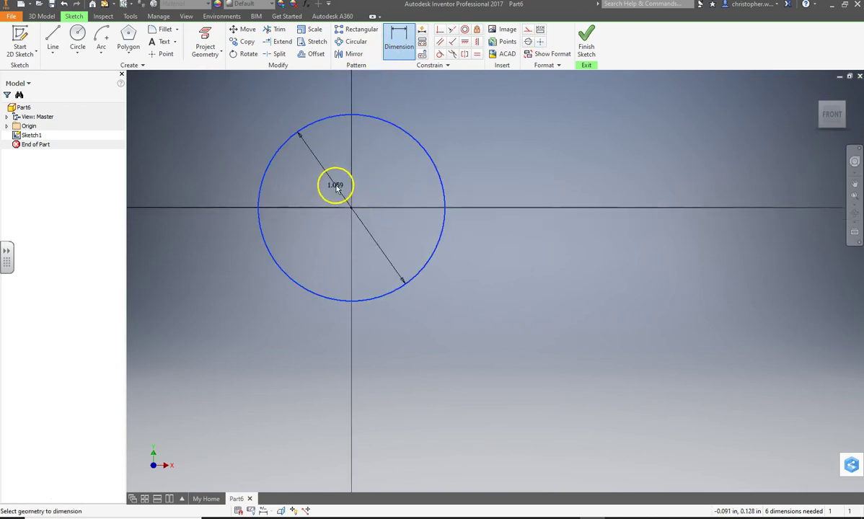
Step: Dimension the circle's diameter and set it to 4 in
click(336, 186)
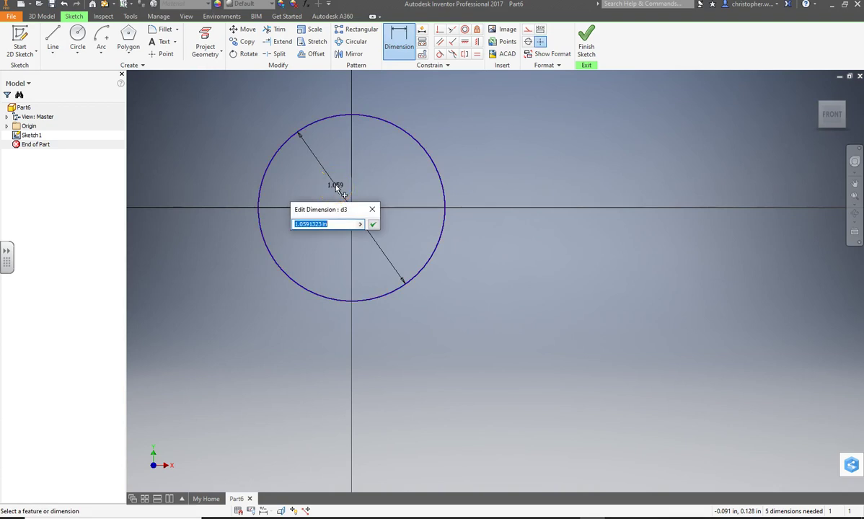
key(Return)
scroll(446, 234, down, 5)
scroll(447, 241, down, 2)
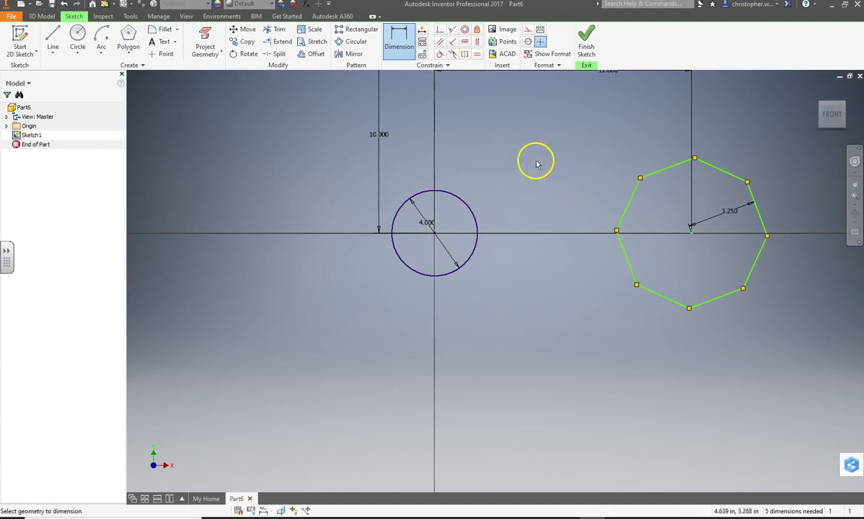
Step: Dimension the rectangle above the circle, setting its width to 5.5 in and its height to 2.25 in
scroll(536, 164, down, 1)
middle_drag(536, 165, 535, 293)
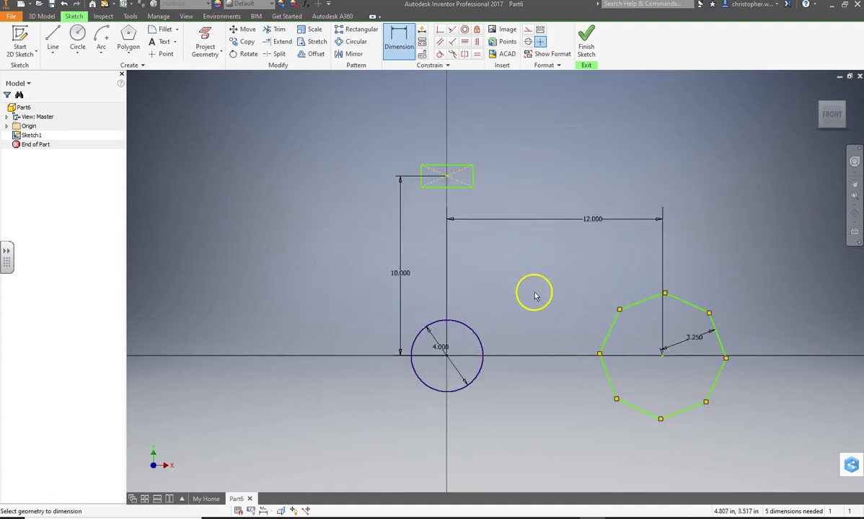
scroll(450, 169, up, 2)
click(464, 165)
click(440, 133)
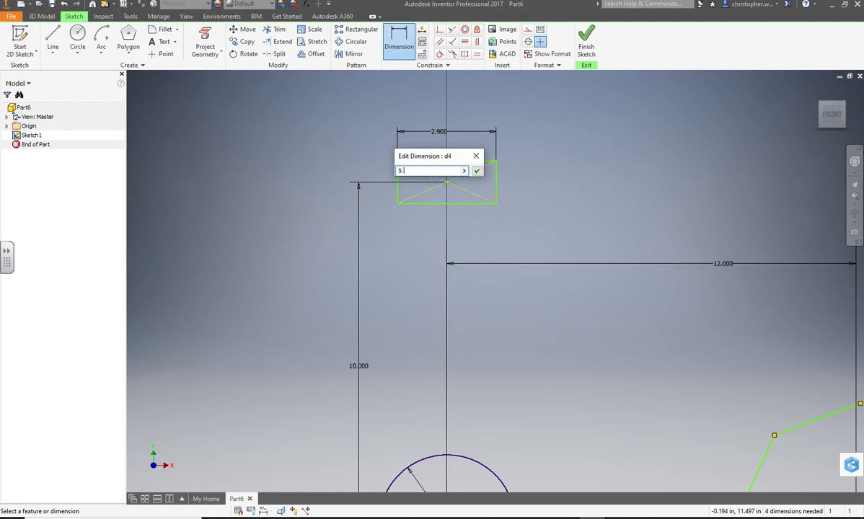
text(5.5)
key(Return)
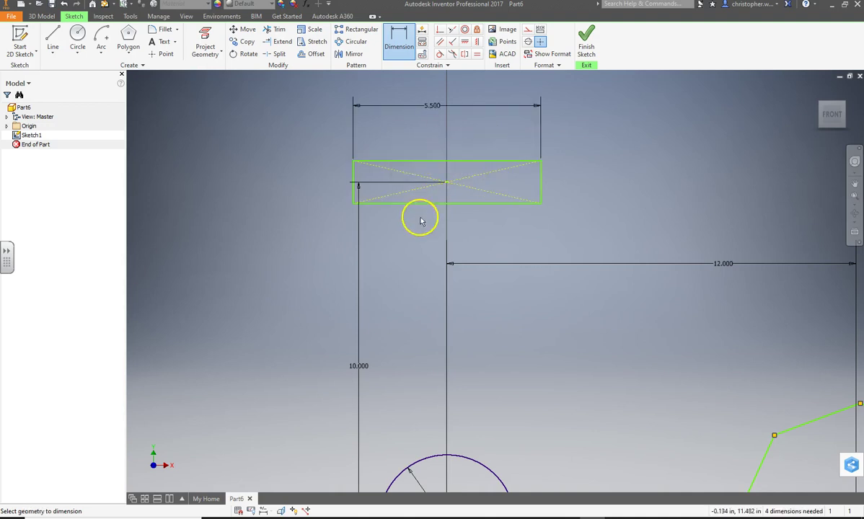
click(541, 184)
click(572, 186)
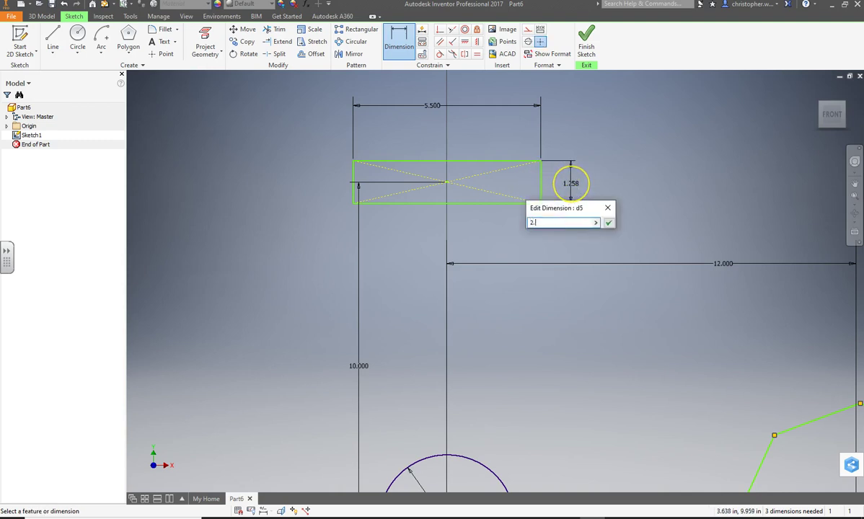
text(2.25)
key(Return)
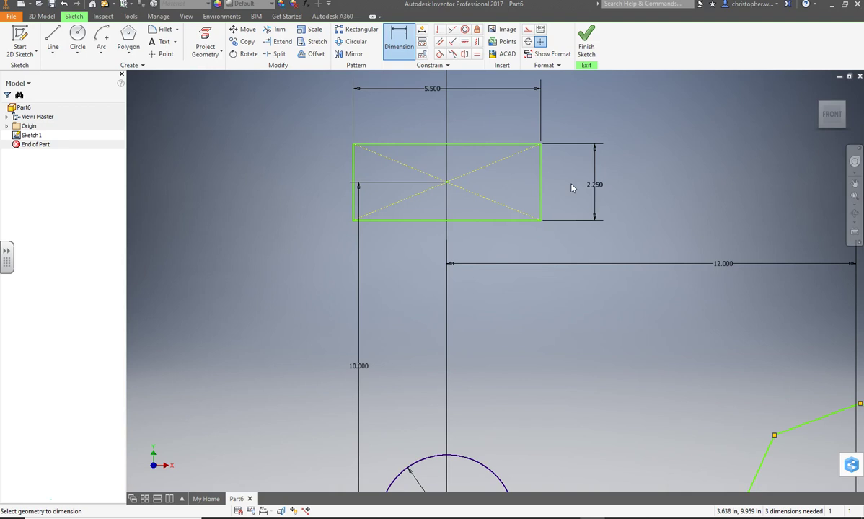
scroll(627, 251, up, 3)
scroll(628, 251, down, 4)
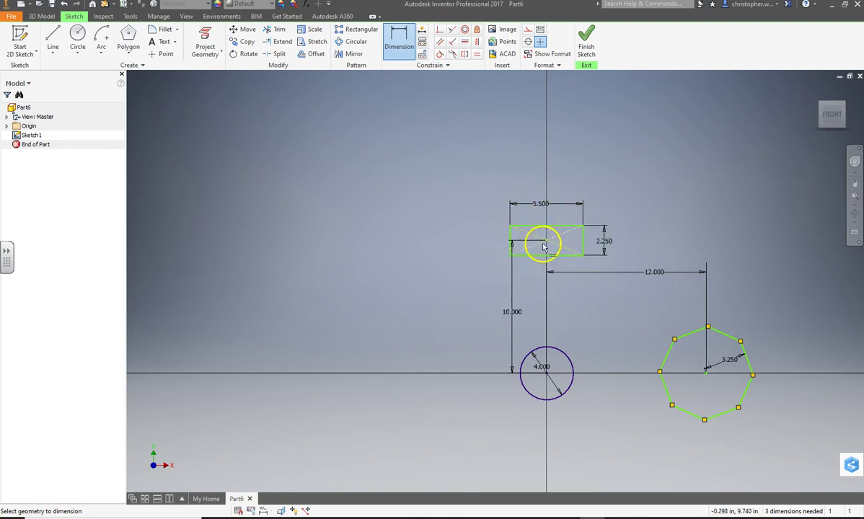
click(535, 380)
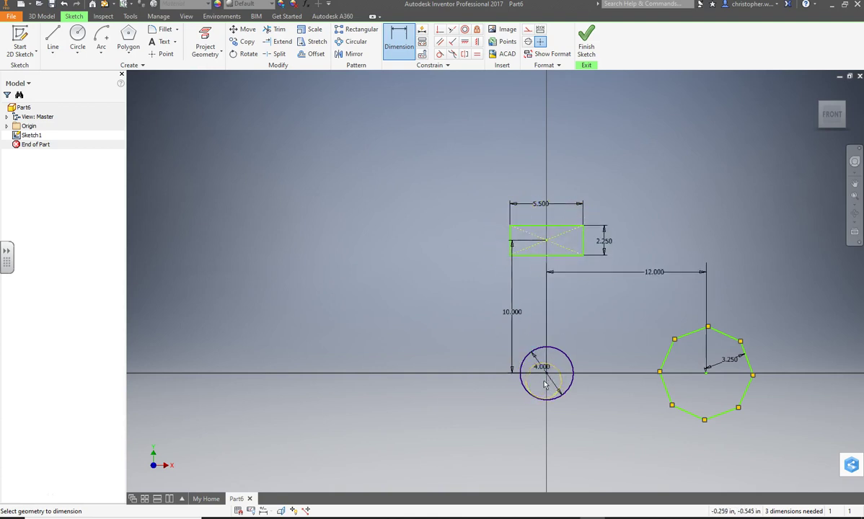